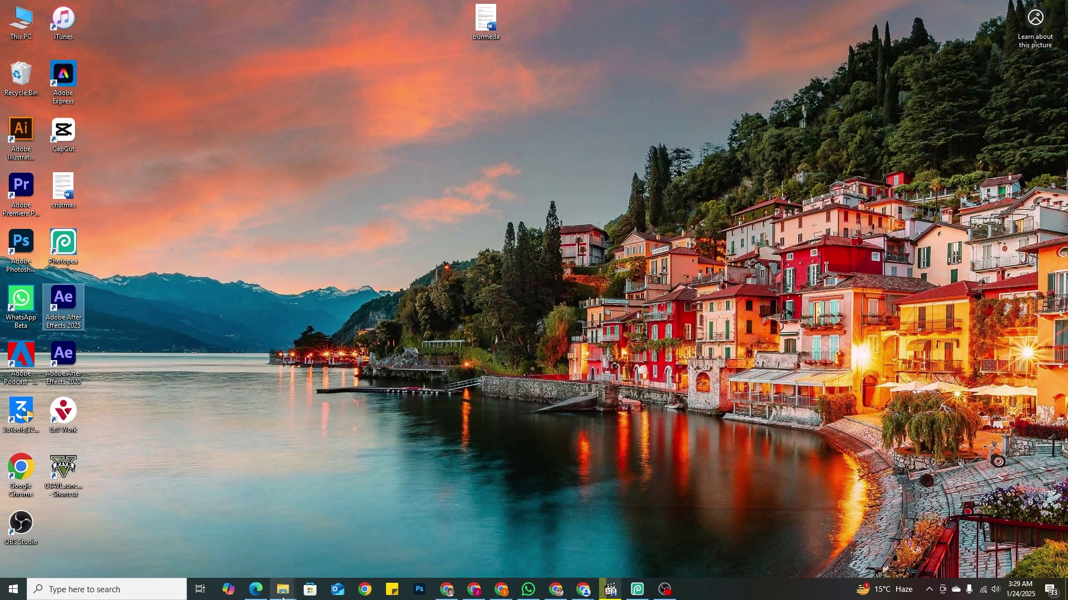
# In ahme israr, delete the Adobe After Effects 2020 folder and Extract Here the Media Encoder archive.
pyautogui.moveTo(284, 591)
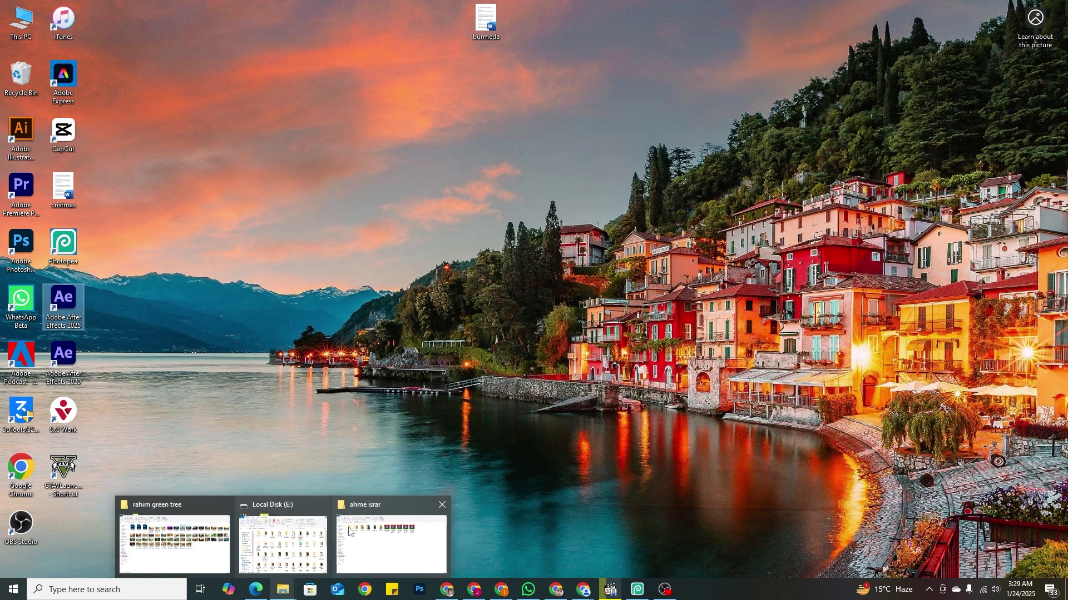
pyautogui.click(385, 517)
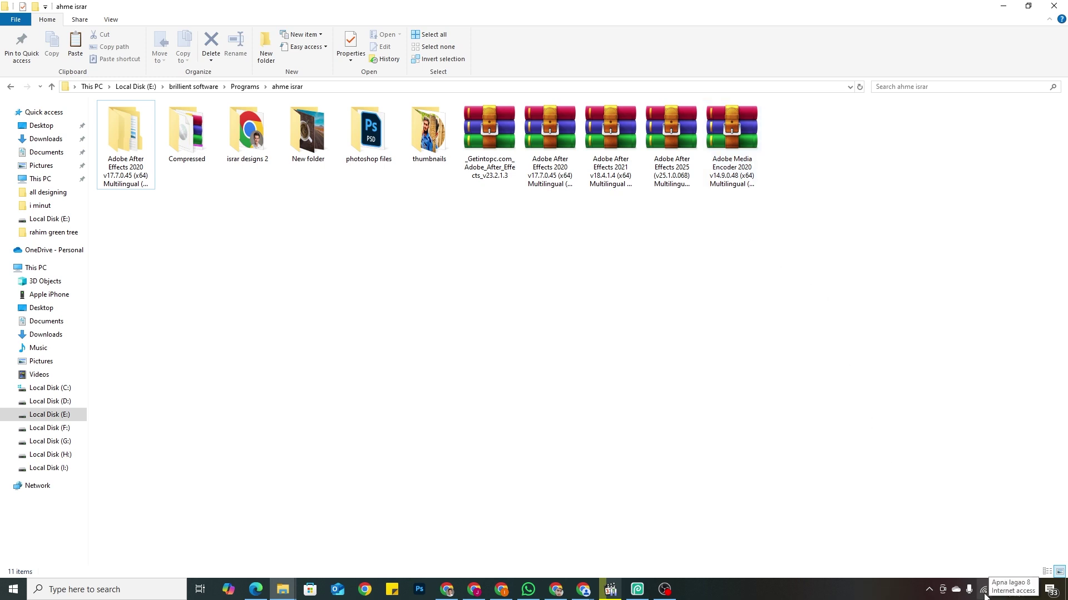
pyautogui.rightClick(718, 150)
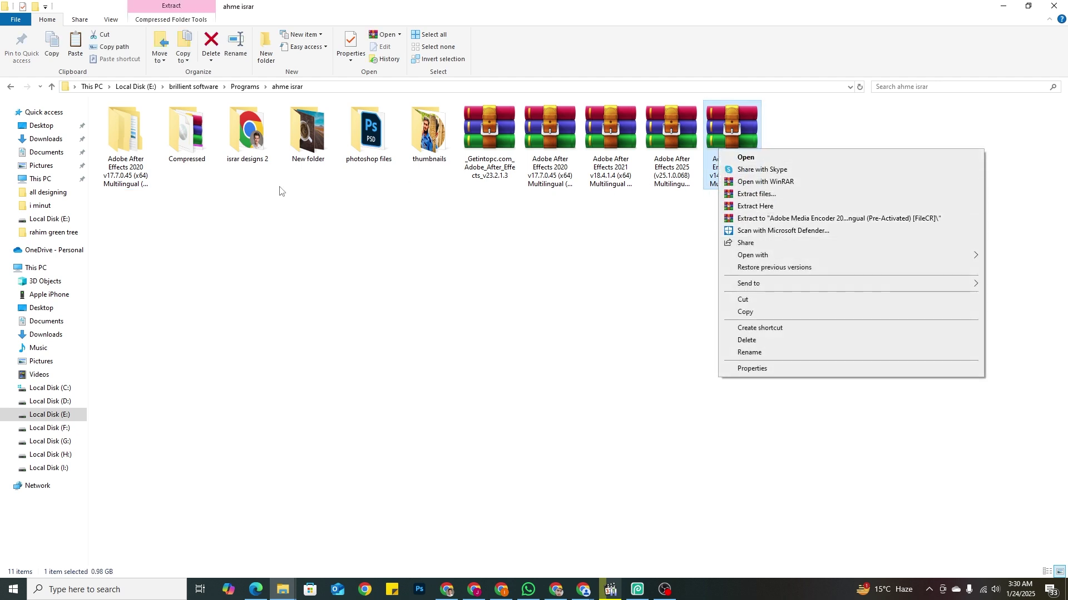
pyautogui.click(125, 153)
pyautogui.press('Delete')
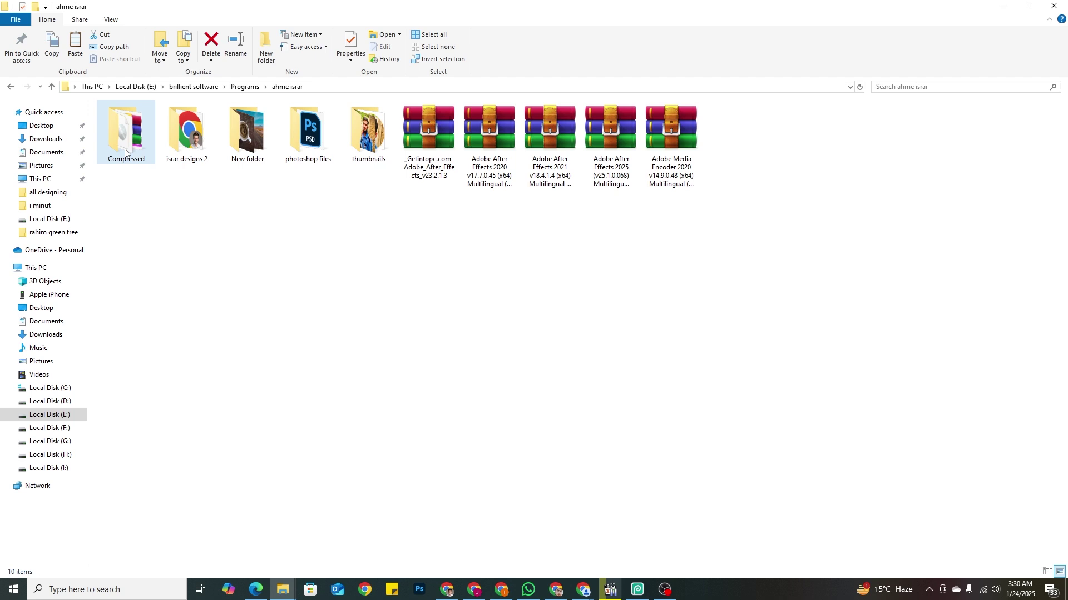
pyautogui.click(690, 147)
pyautogui.rightClick(689, 147)
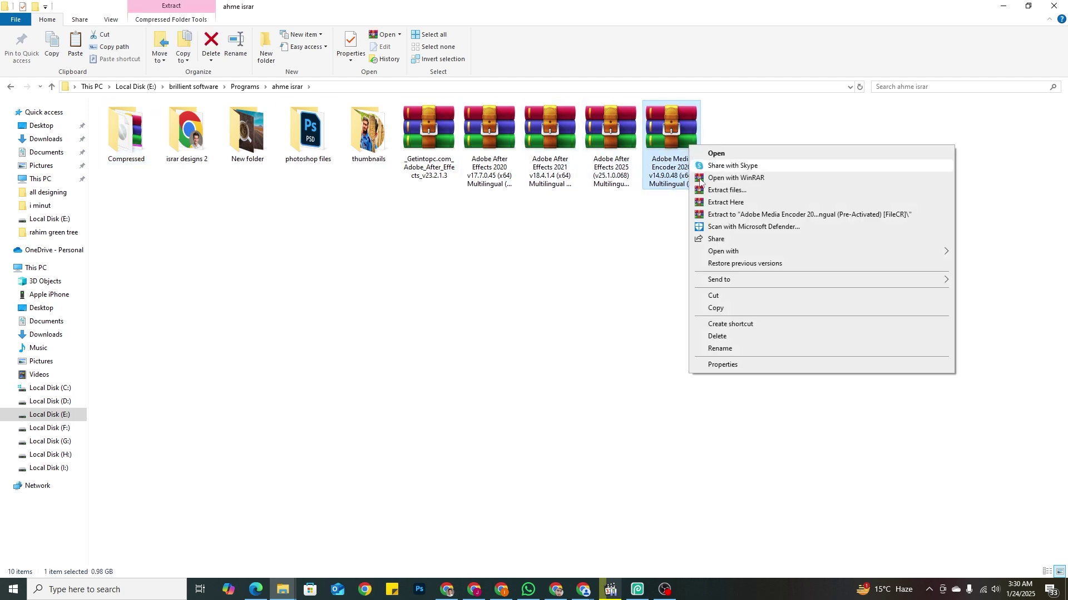
# Enter the archive password to extract Media Encoder 2020, then select the new extracted folder.
pyautogui.click(730, 203)
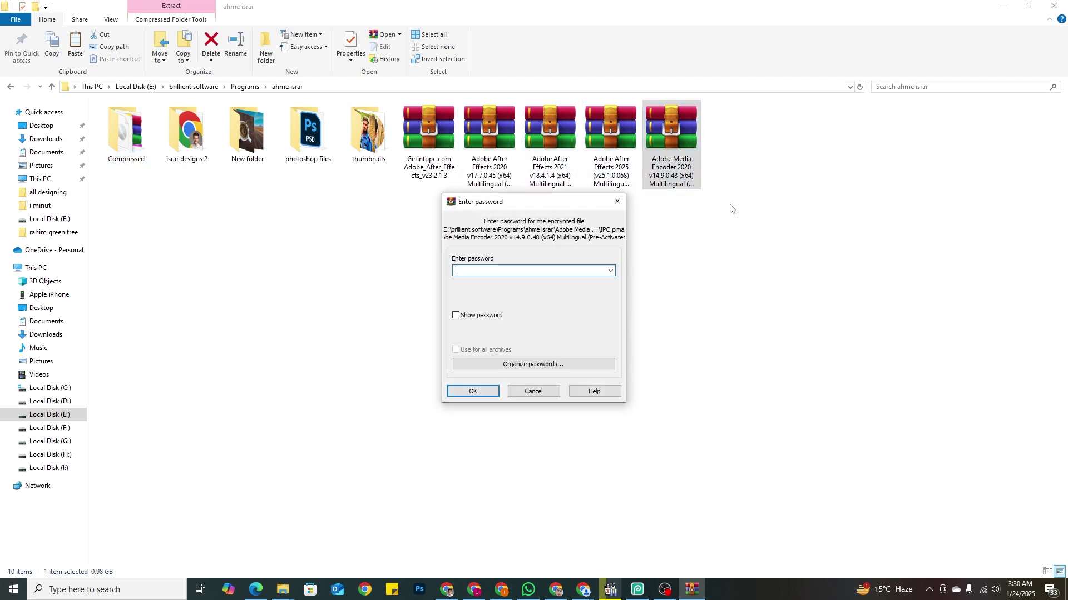
pyautogui.write('1')
pyautogui.press('Return')
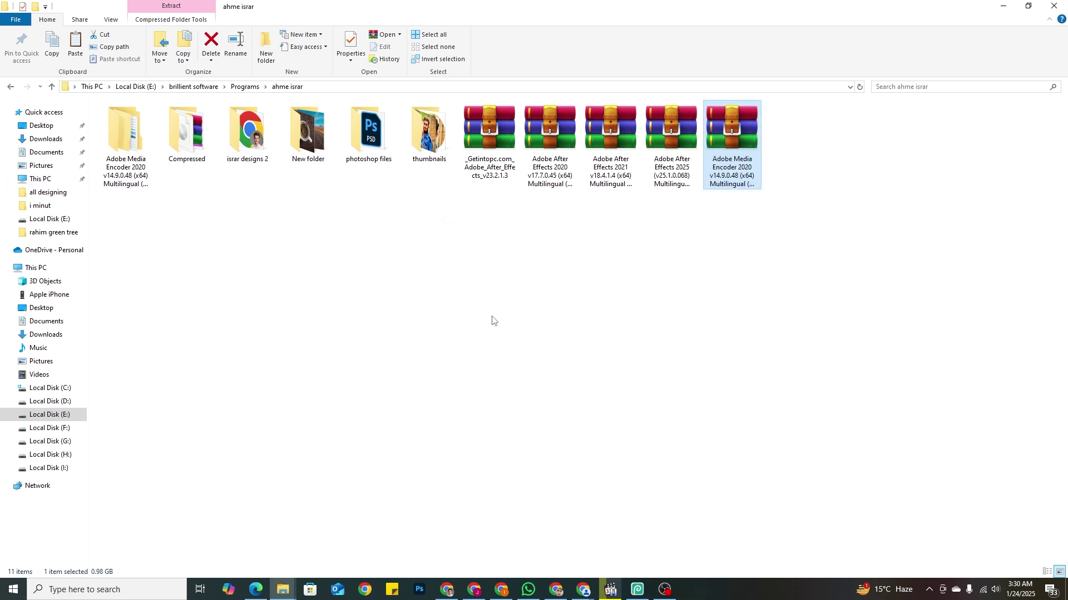
pyautogui.click(132, 178)
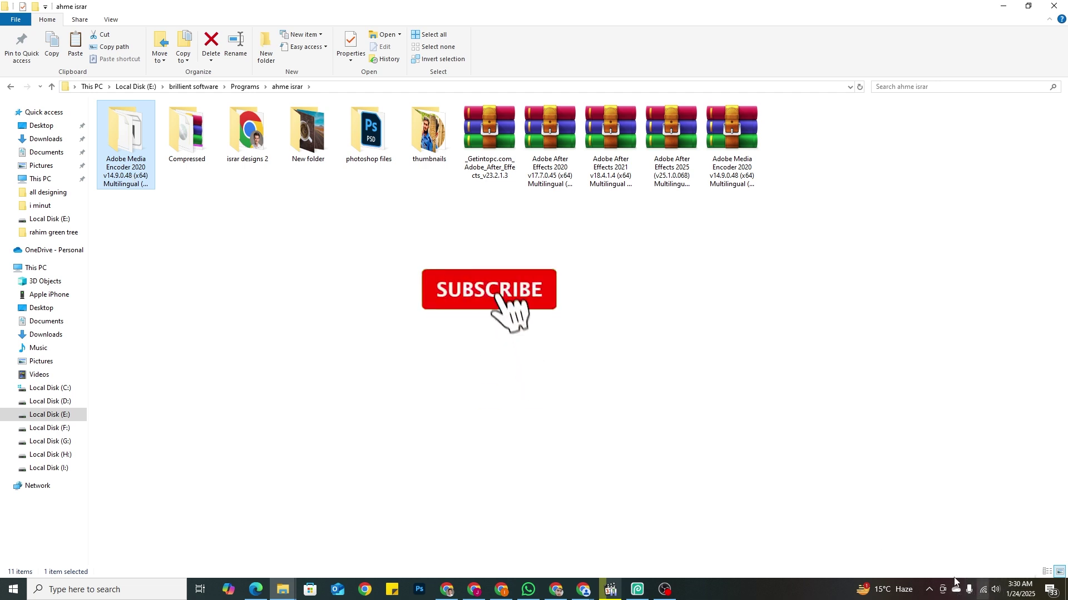
# Run the Media Encoder installer from the extracted folder and choose Change Location.
pyautogui.doubleClick(133, 140)
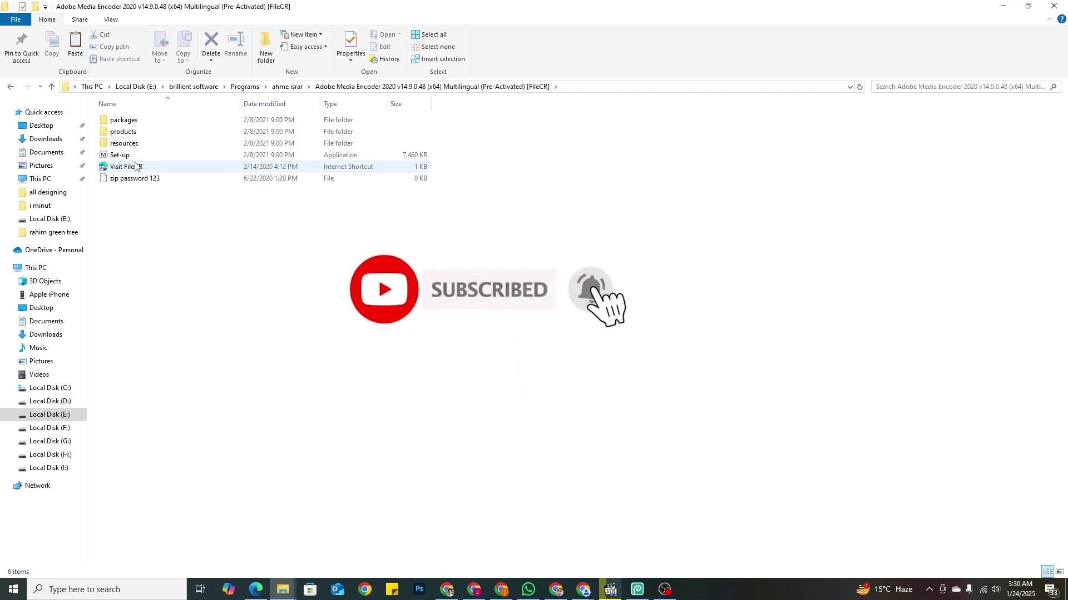
pyautogui.doubleClick(137, 155)
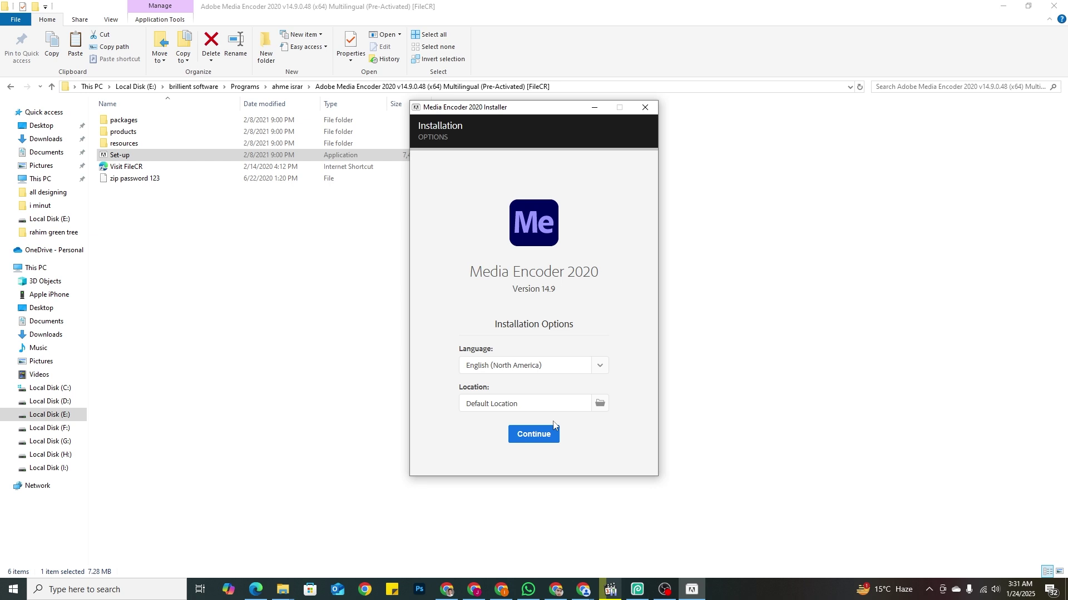
pyautogui.click(600, 405)
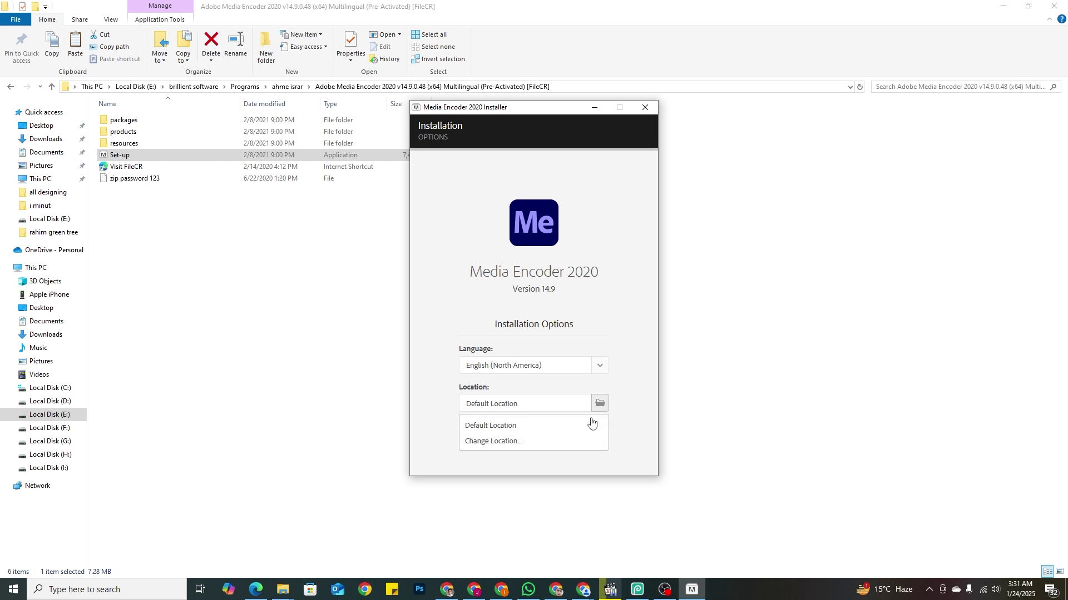
pyautogui.click(569, 442)
# Browse to E:\sofrsware ssss, create New folder (2) there, and accept it.
pyautogui.scroll(-1, 500, 356)
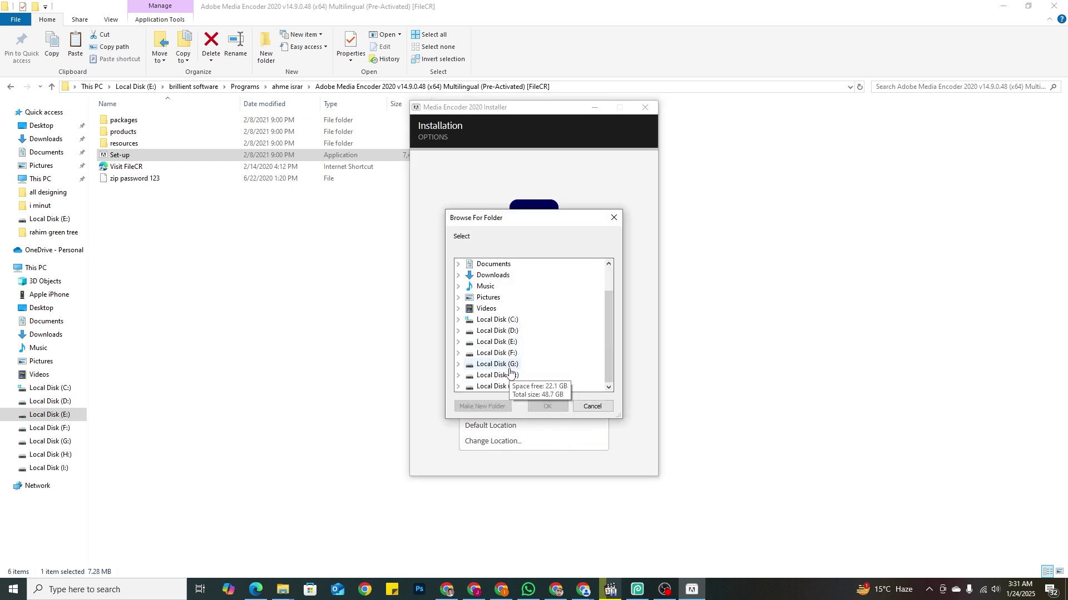
pyautogui.doubleClick(497, 342)
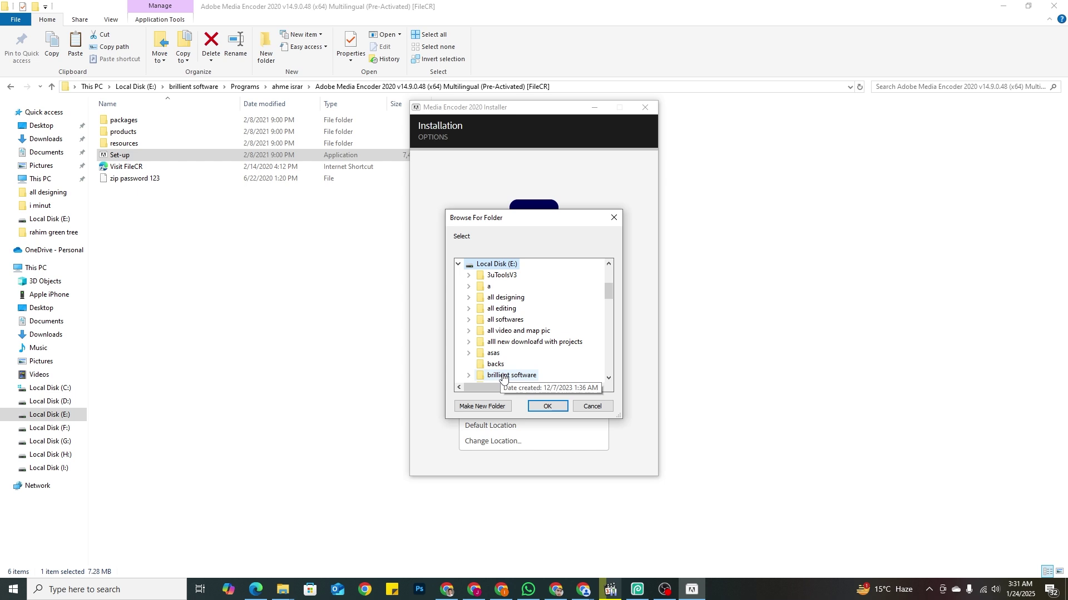
pyautogui.write('sho')
pyautogui.press('Down')
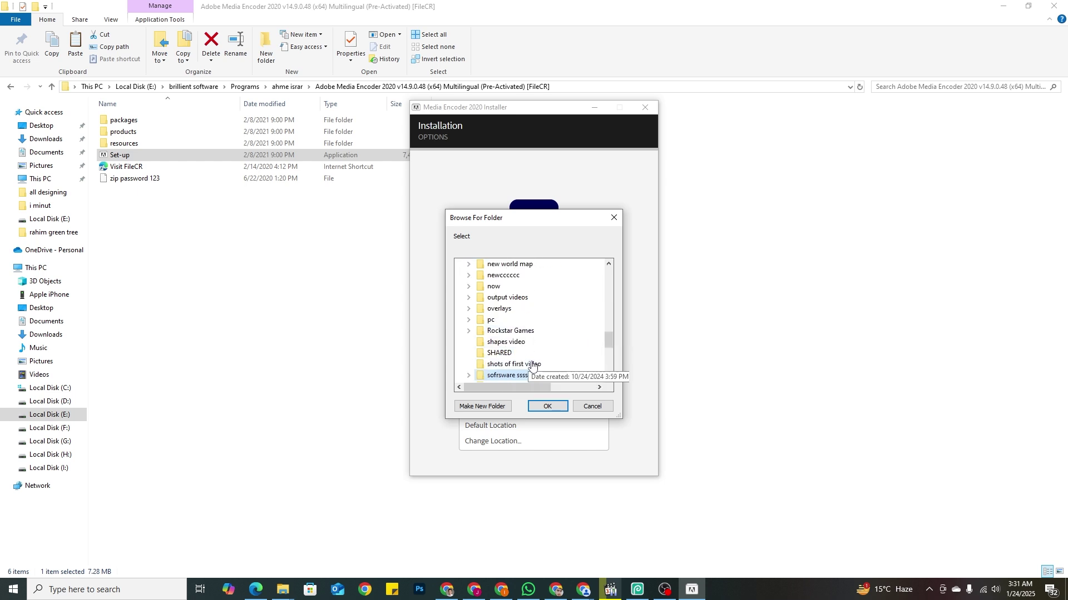
pyautogui.click(477, 407)
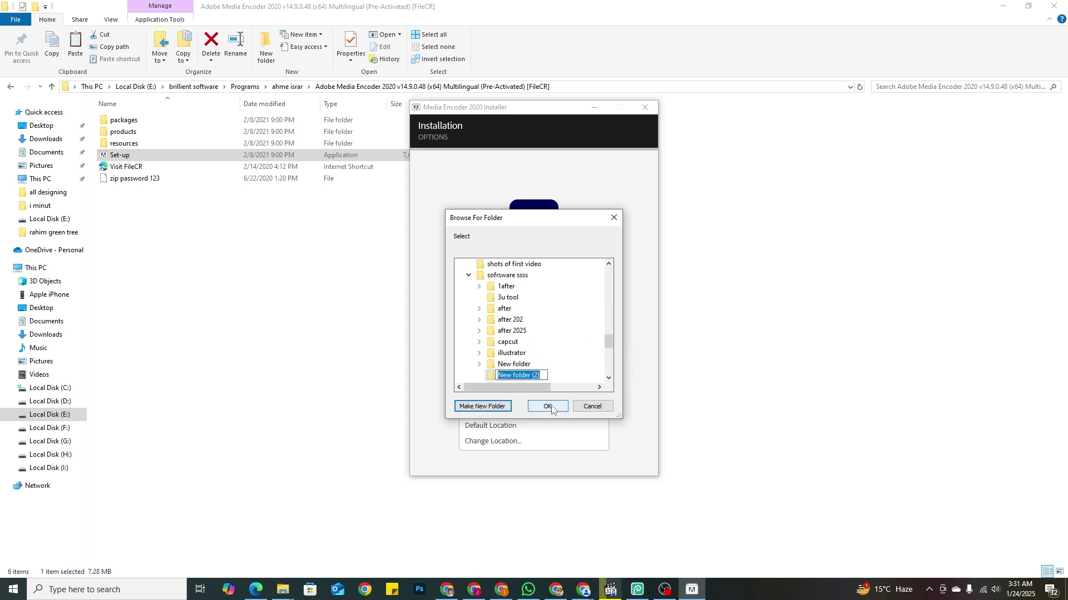
pyautogui.write('kedia encoder')
pyautogui.click(548, 406)
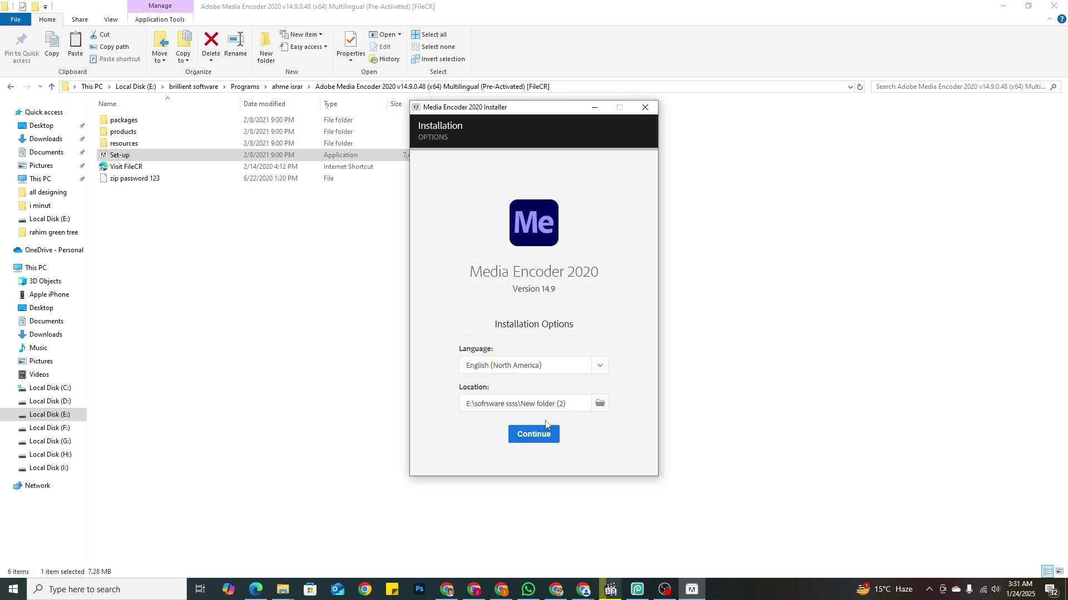
# Start the installation with Continue and minimize File Explorer while it runs to 100%.
pyautogui.click(535, 435)
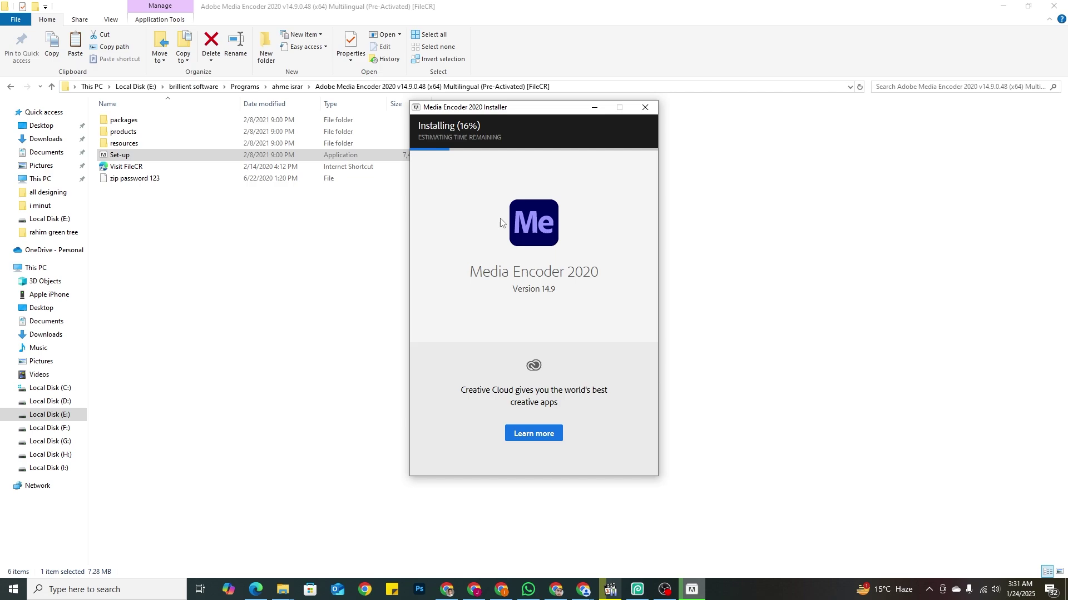
pyautogui.click(1002, 13)
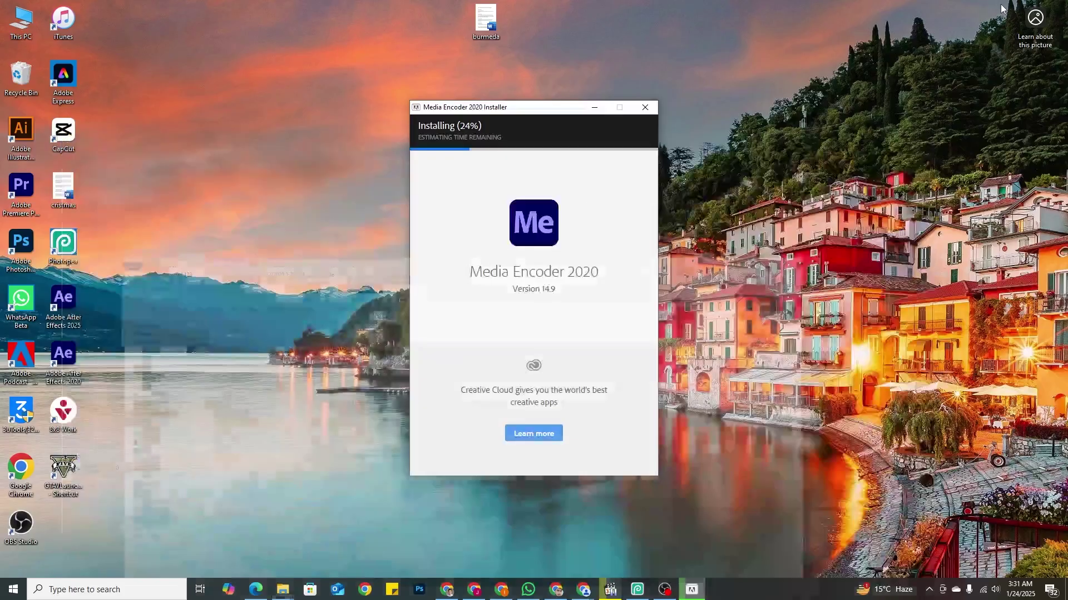
pyautogui.rightClick(292, 158)
pyautogui.click(326, 194)
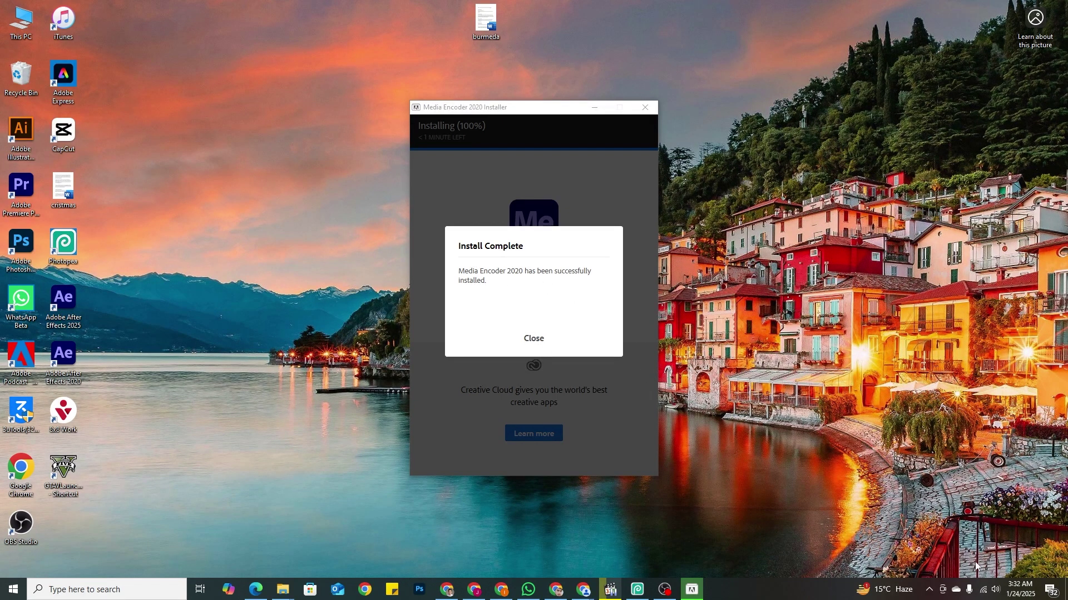
# Close the installer after its Install Complete message and refresh the desktop.
pyautogui.click(529, 339)
pyautogui.rightClick(263, 286)
pyautogui.click(283, 322)
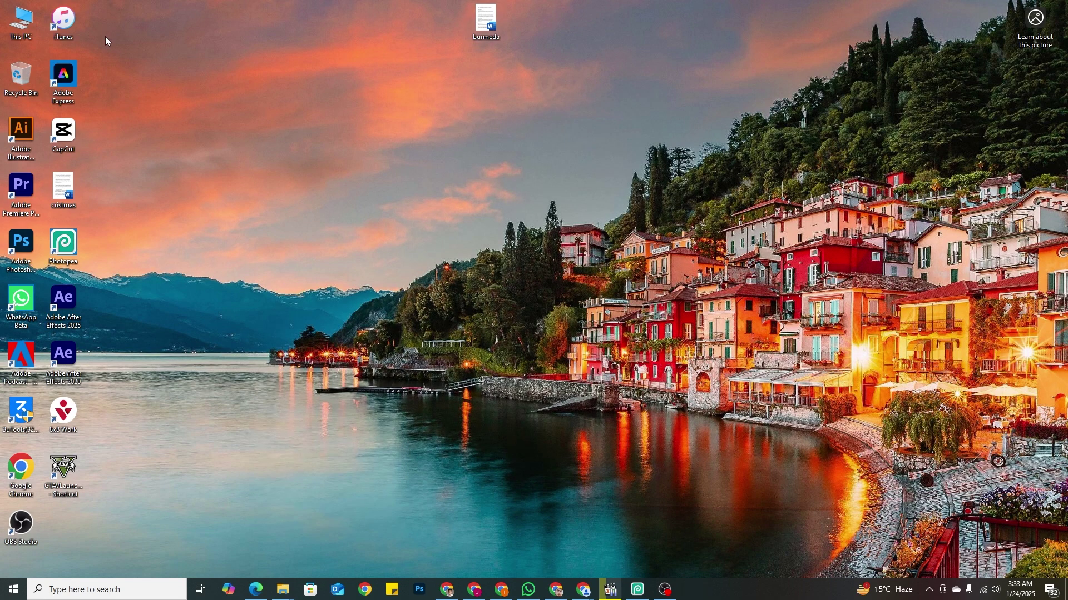
pyautogui.click(12, 589)
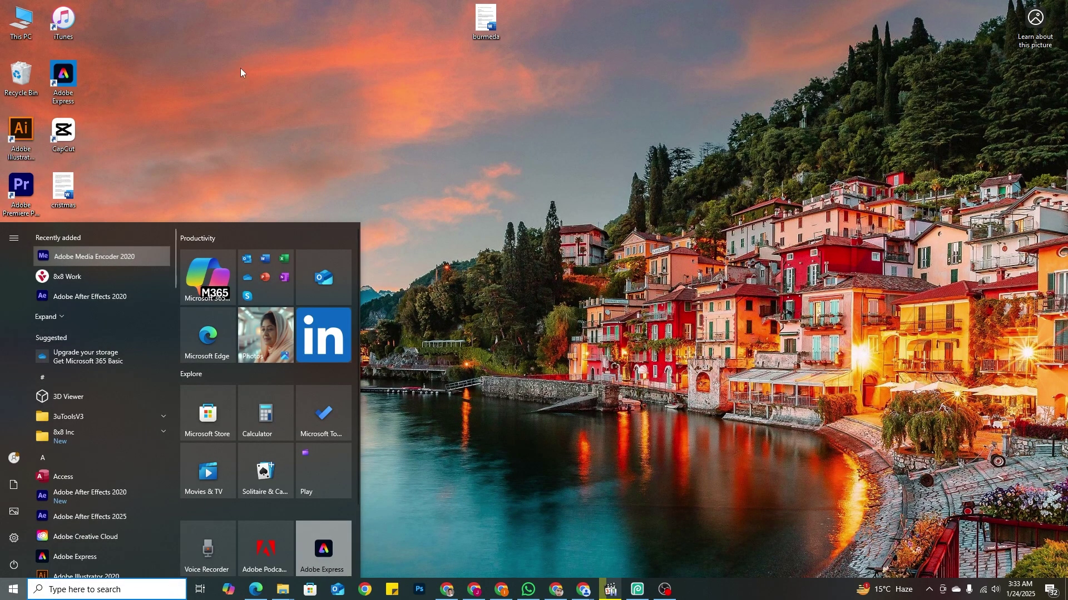
pyautogui.rightClick(507, 219)
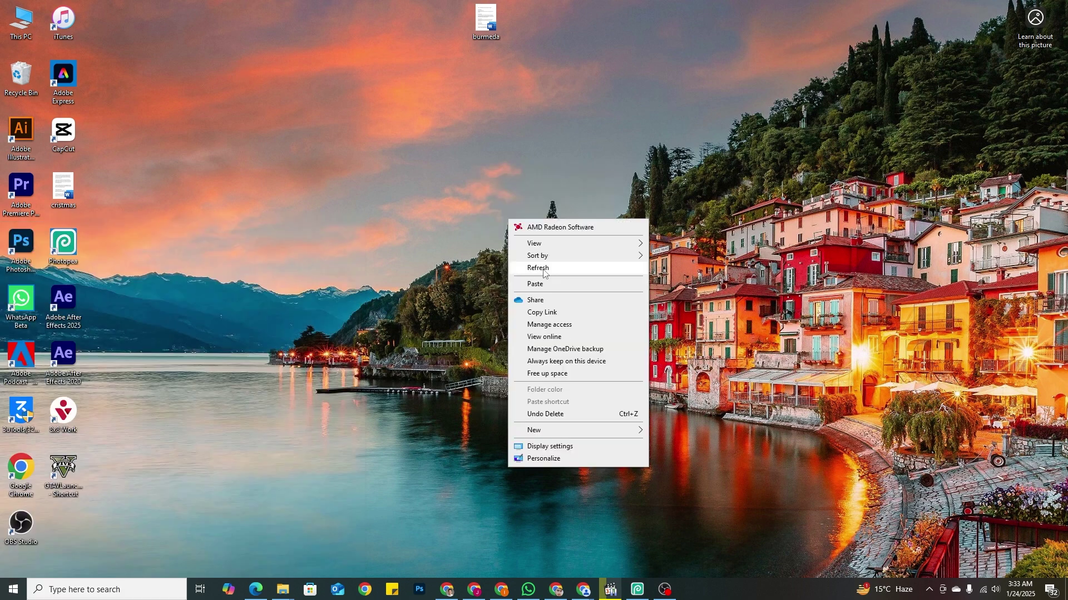
pyautogui.click(537, 268)
# Drag Adobe Media Encoder 2020 from Start onto the desktop, launch it, then close it.
pyautogui.click(12, 589)
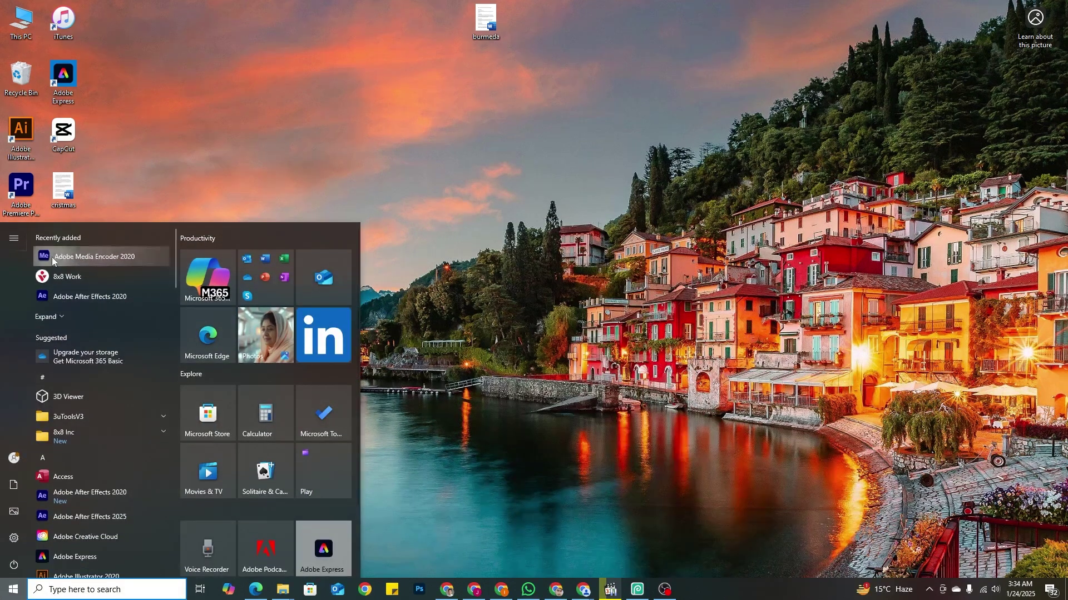
pyautogui.moveTo(51, 257); pyautogui.dragTo(145, 58)
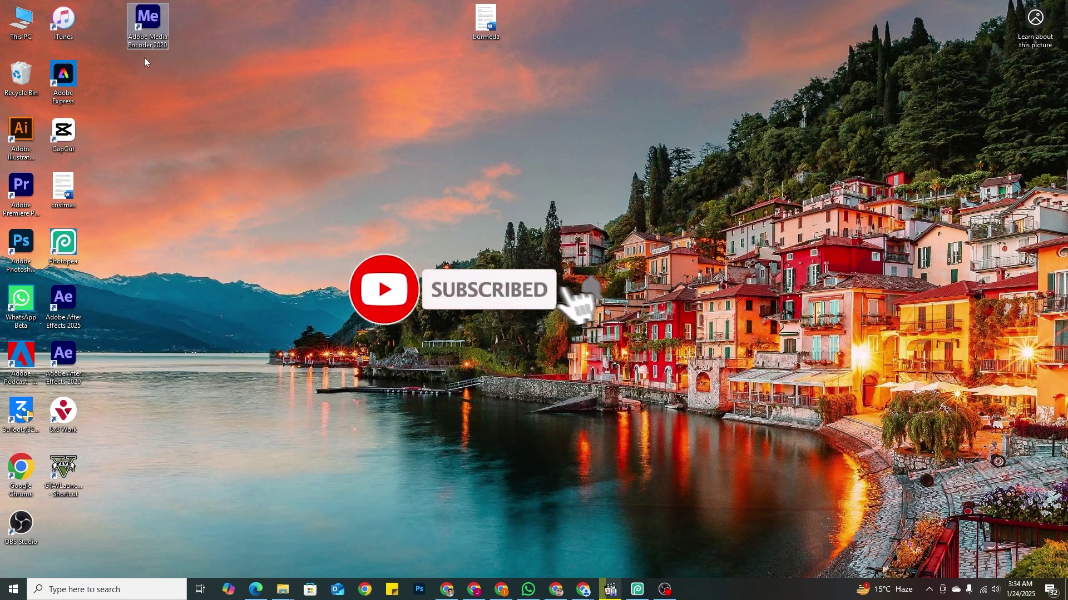
pyautogui.doubleClick(147, 22)
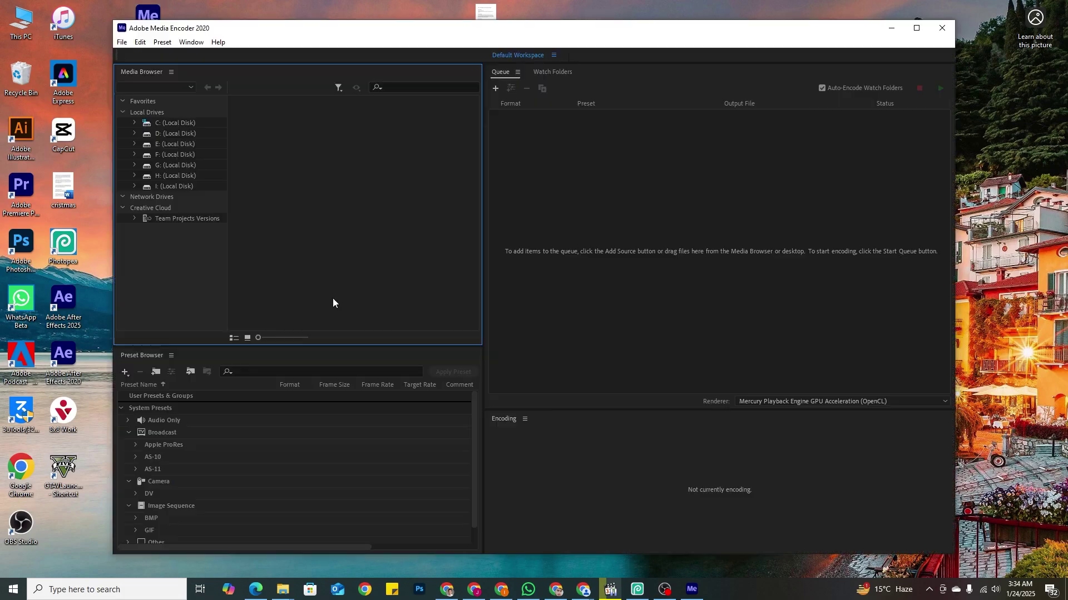
pyautogui.click(942, 28)
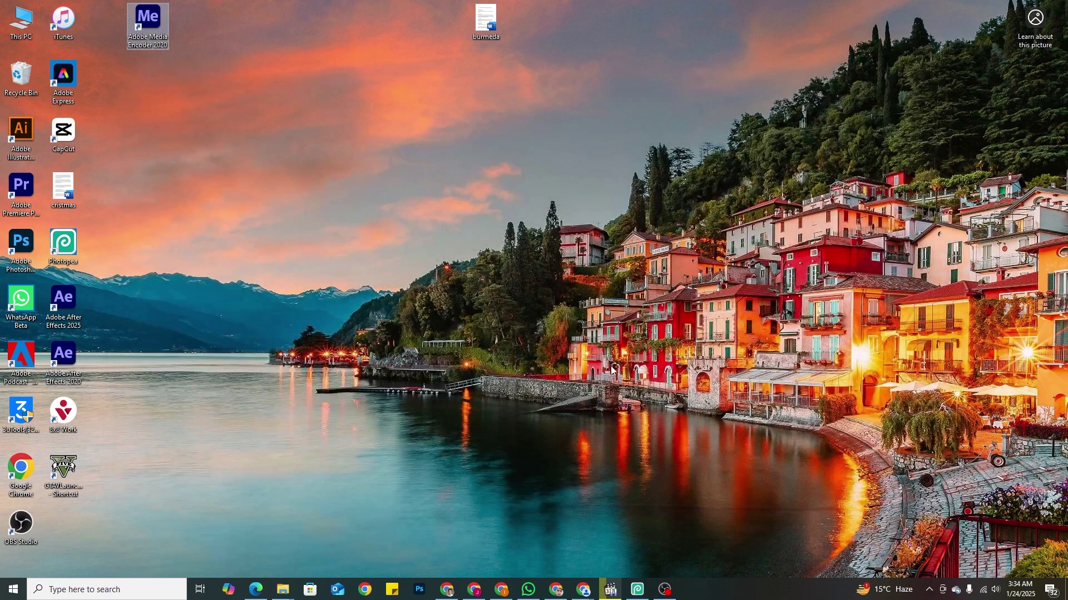